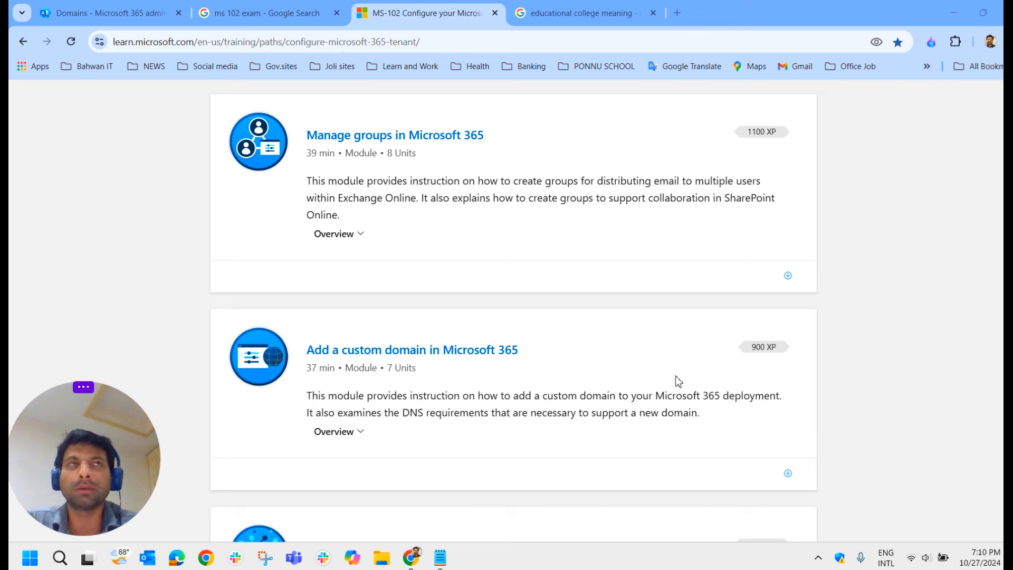
Step: Switch to the Microsoft 365 admin center and open the Domains page in its settings
click(135, 14)
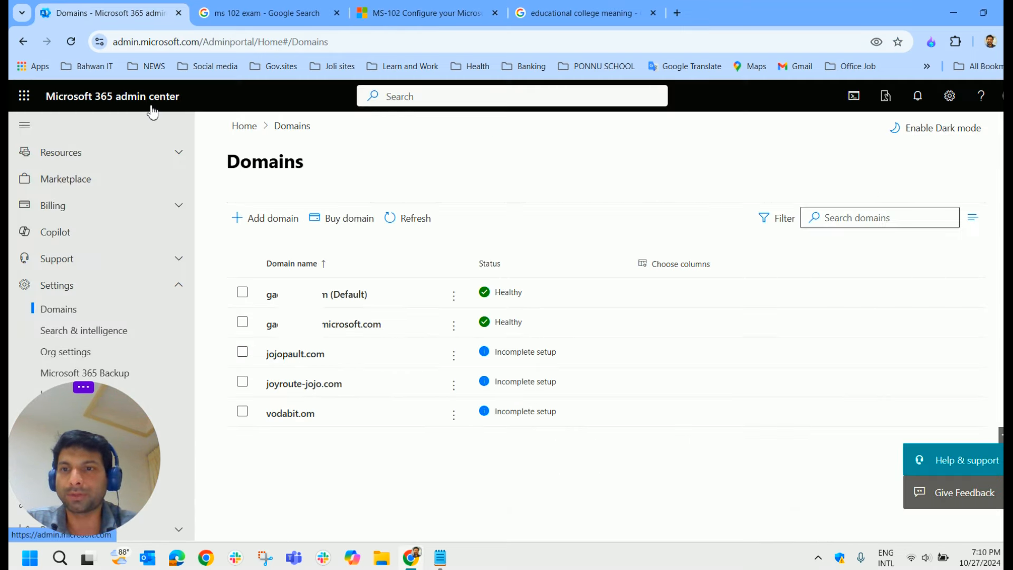
scroll(100, 195, up, 3)
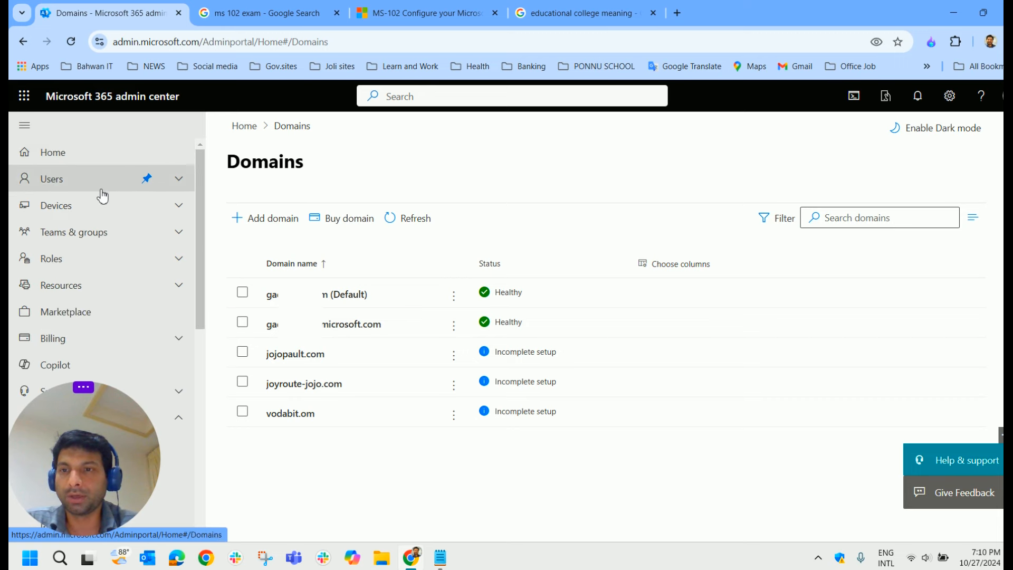
scroll(95, 276, down, 3)
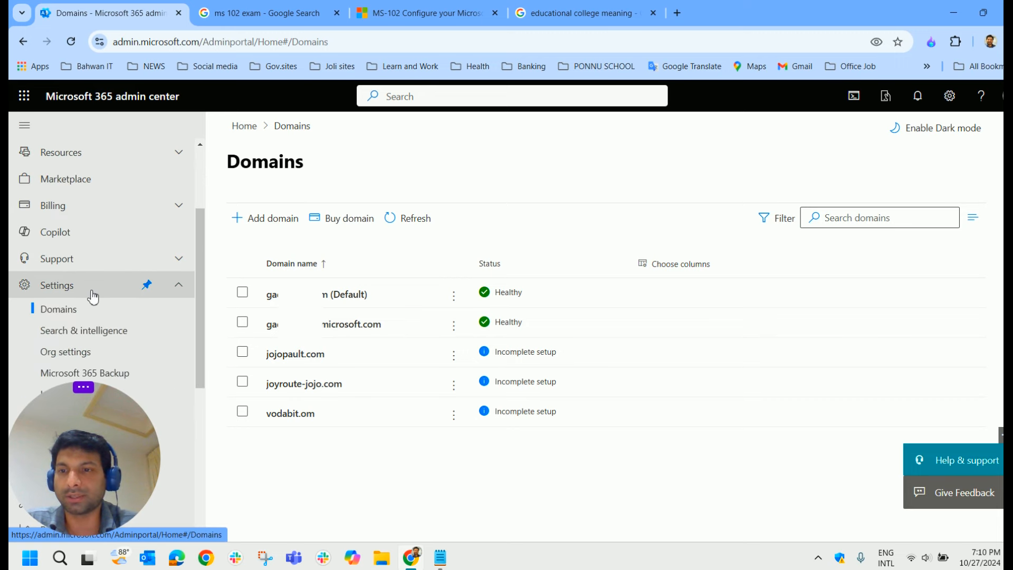
click(84, 316)
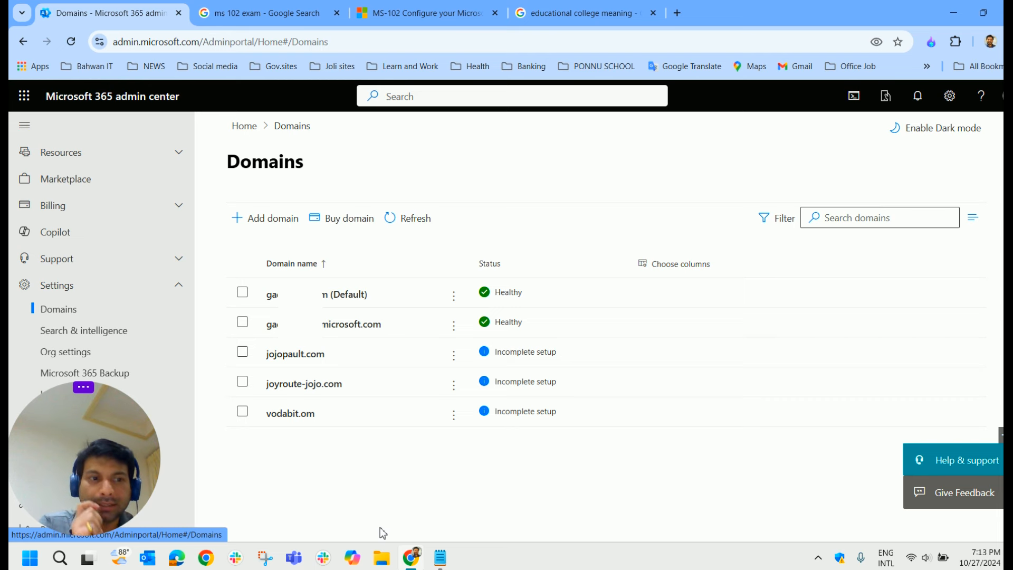
Step: Switch to the Notepad notes and review the example domains adatum.com, contoso.com and Londocollege.com
click(440, 558)
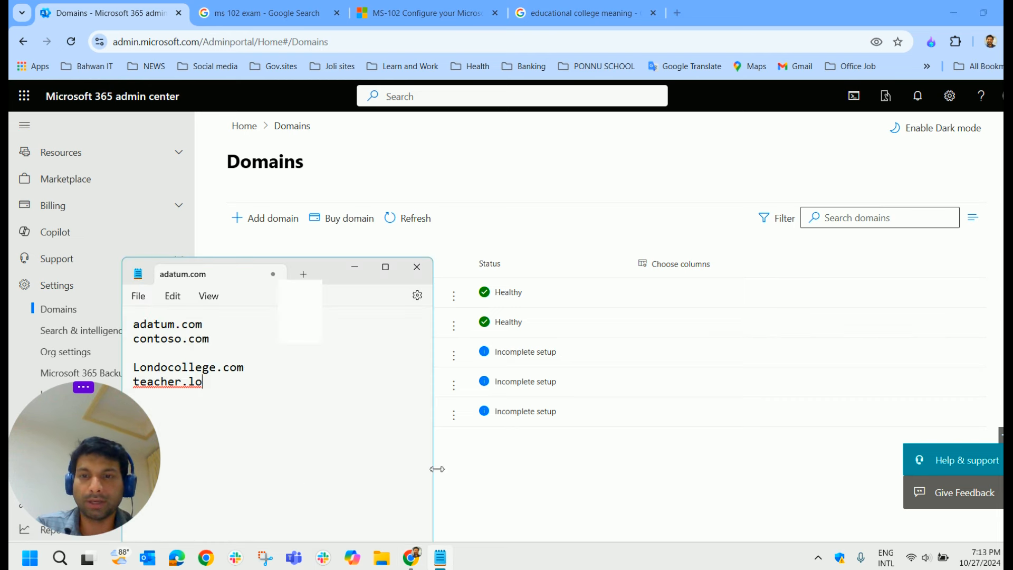
drag(209, 324, 132, 324)
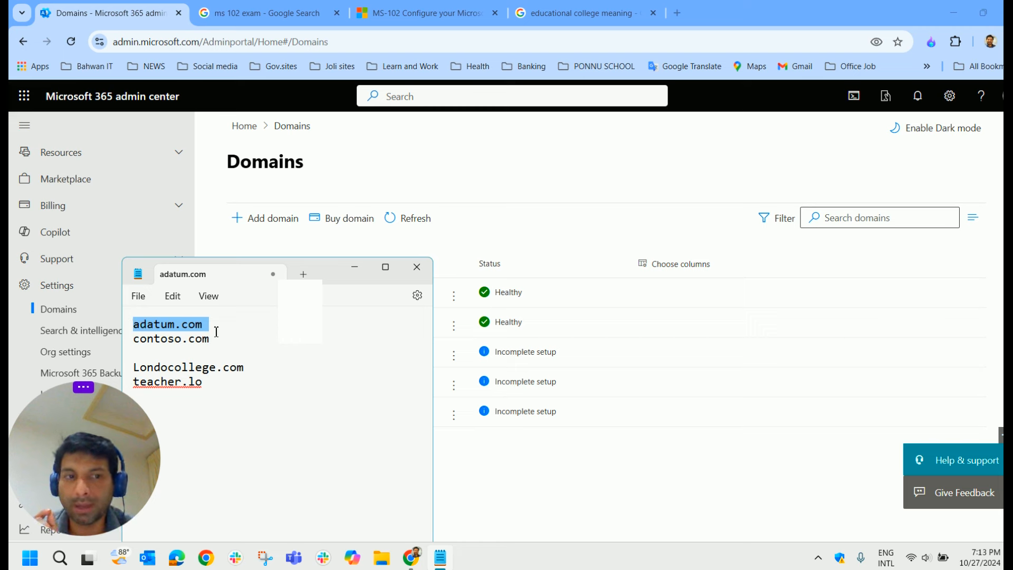
drag(360, 271, 448, 227)
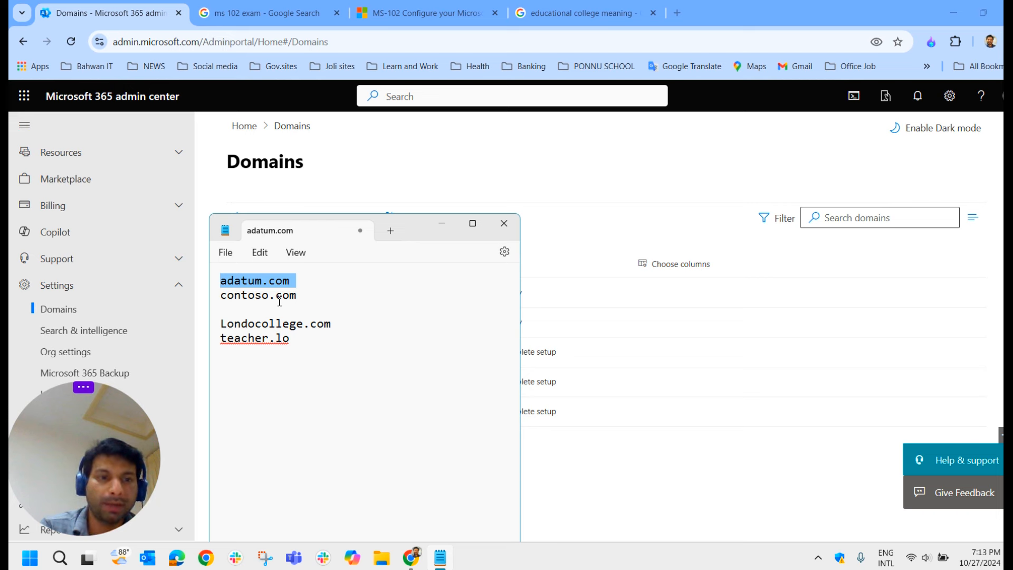
drag(306, 298, 222, 305)
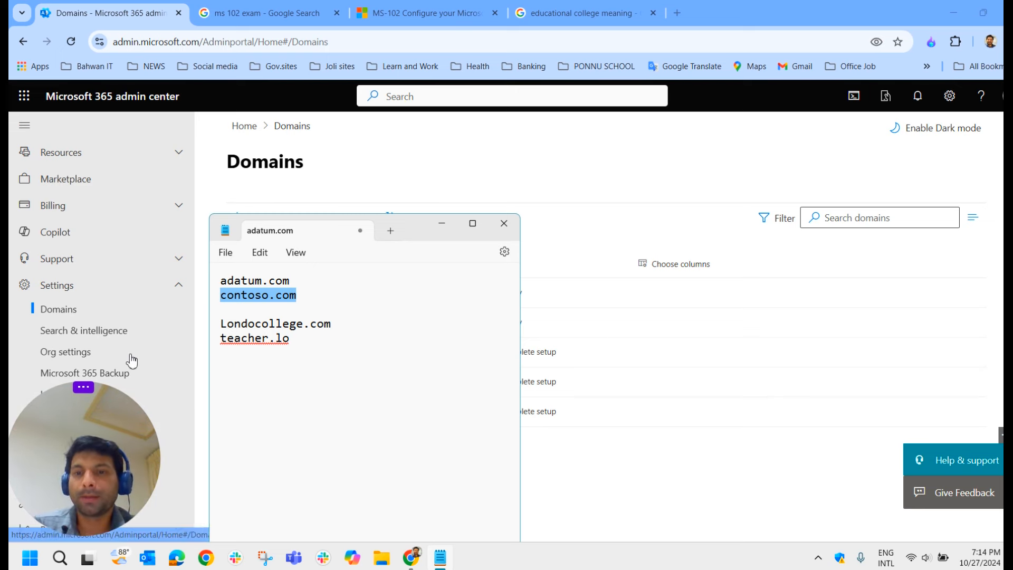
drag(333, 324, 220, 323)
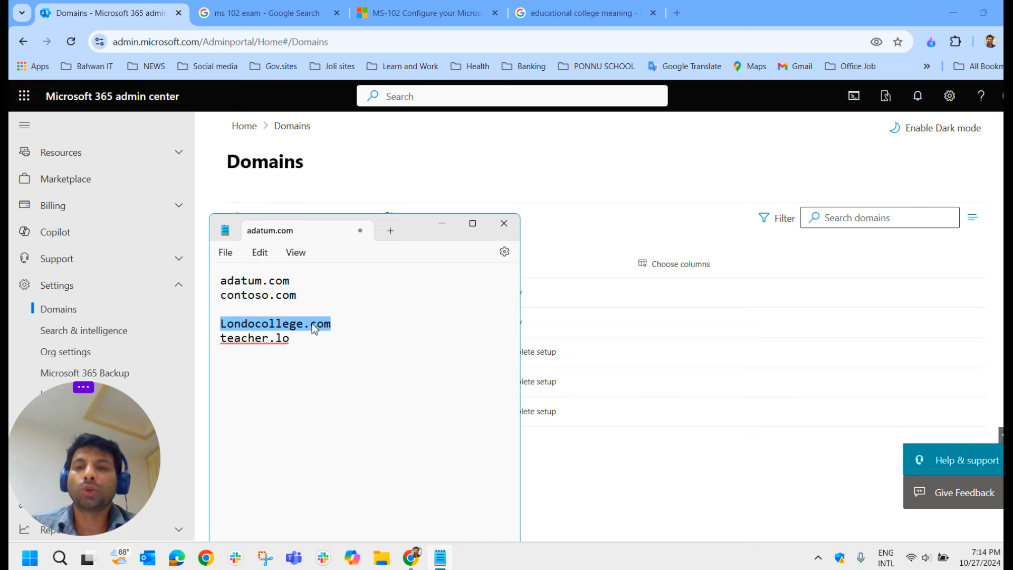
drag(332, 324, 221, 321)
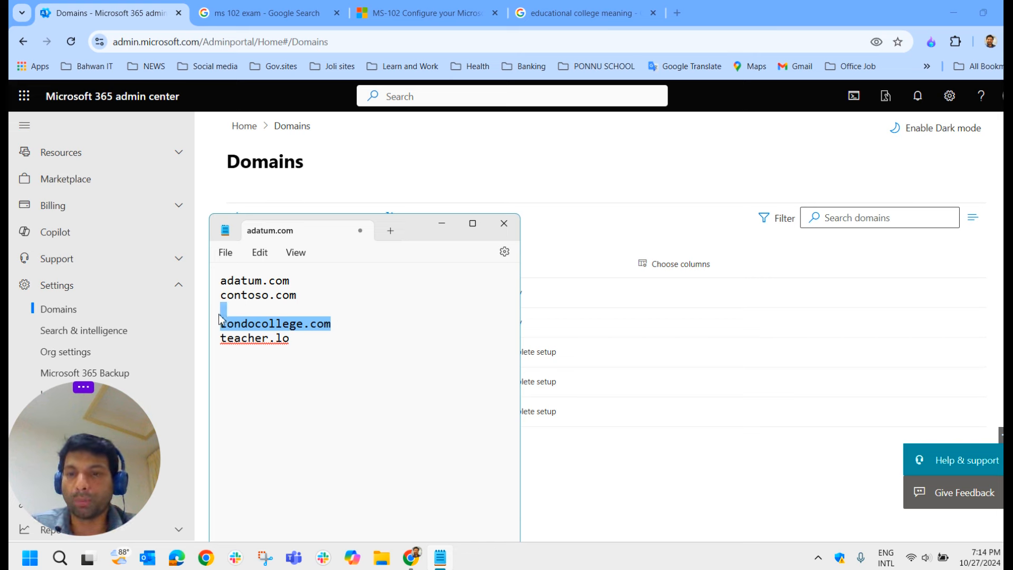
click(310, 341)
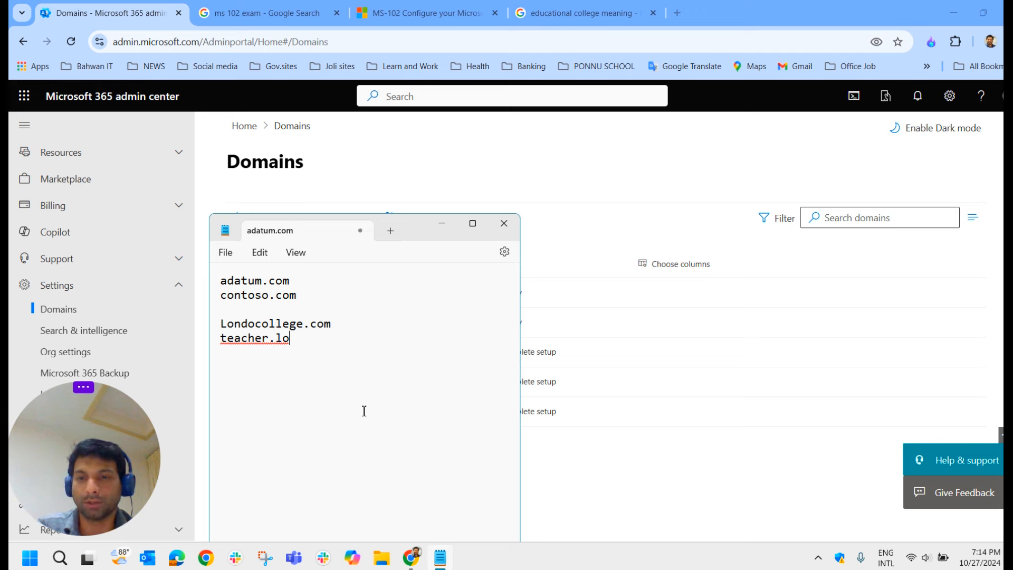
drag(332, 324, 218, 324)
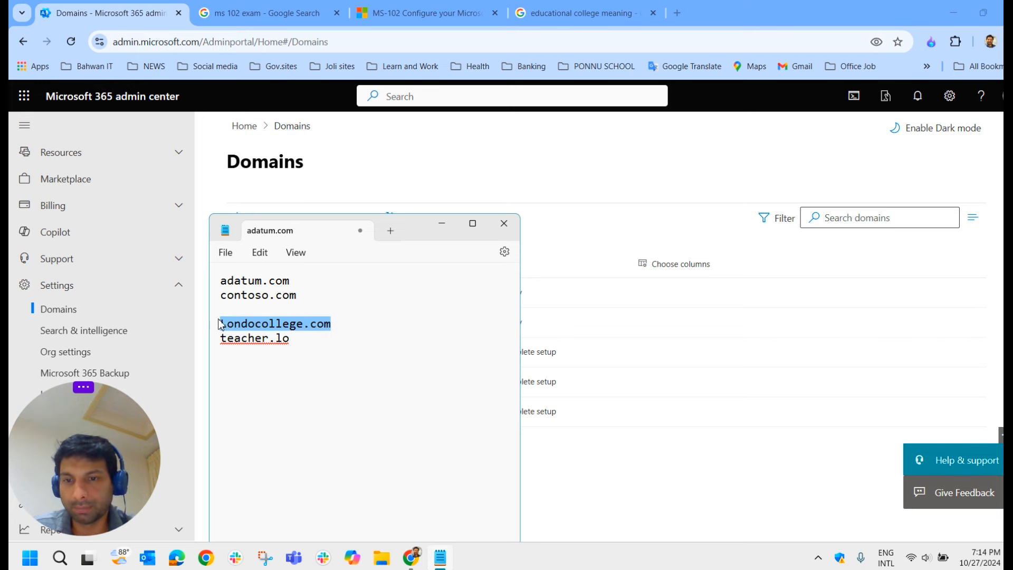
Step: Complete the unfinished teacher subdomain in the notes as teacher.londoncollege.com
click(309, 340)
text(ndon)
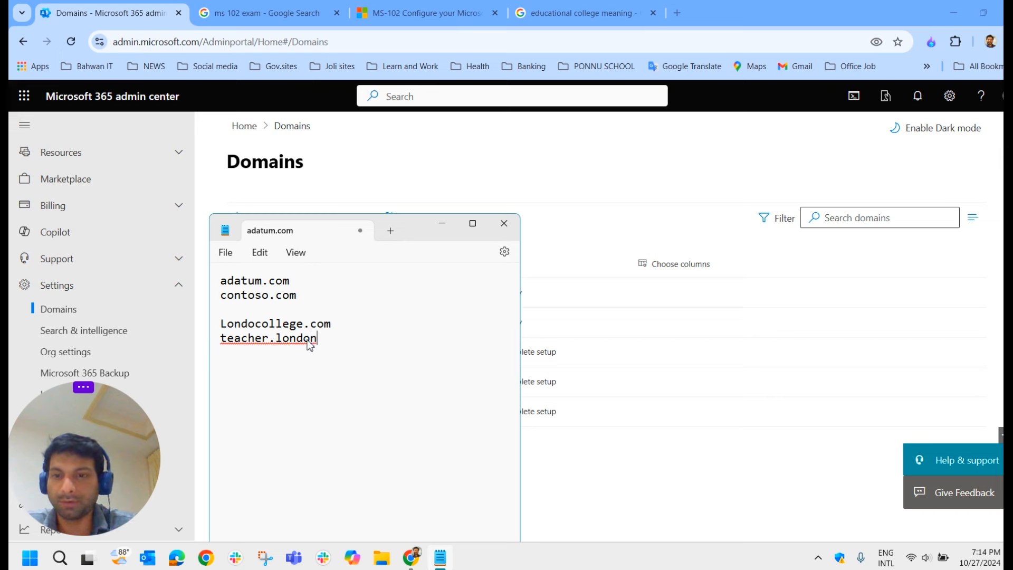
text(college.co)
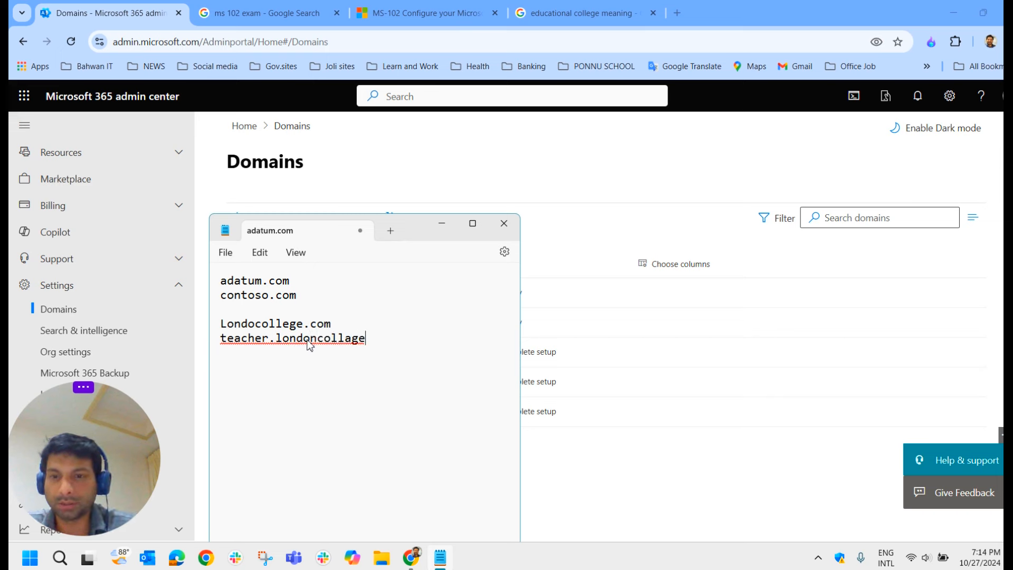
text(m)
Step: Add the student subdomain students.london.college.com on a new line below the teacher subdomain
key(Return)
text(studen)
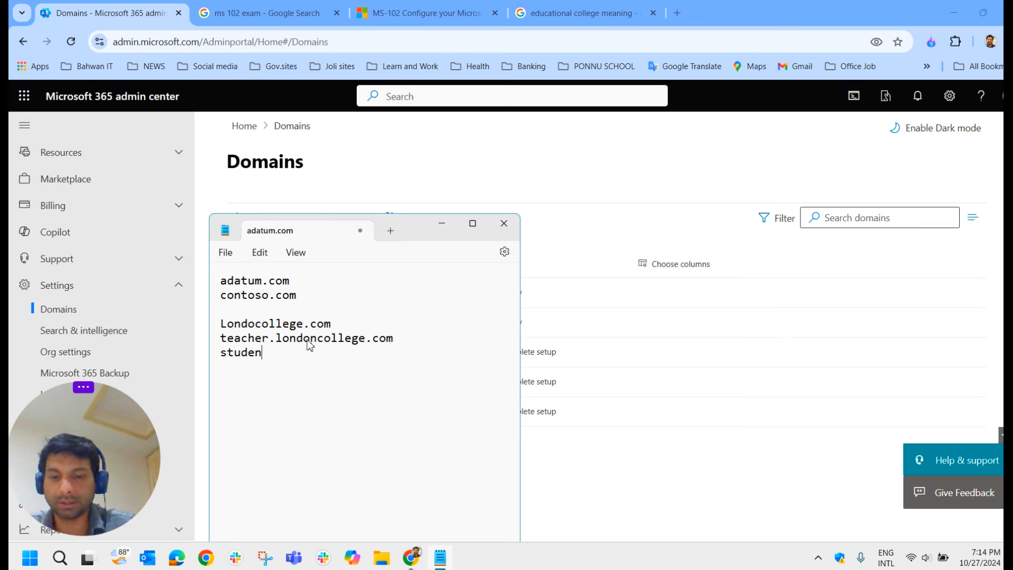
text(ts.)
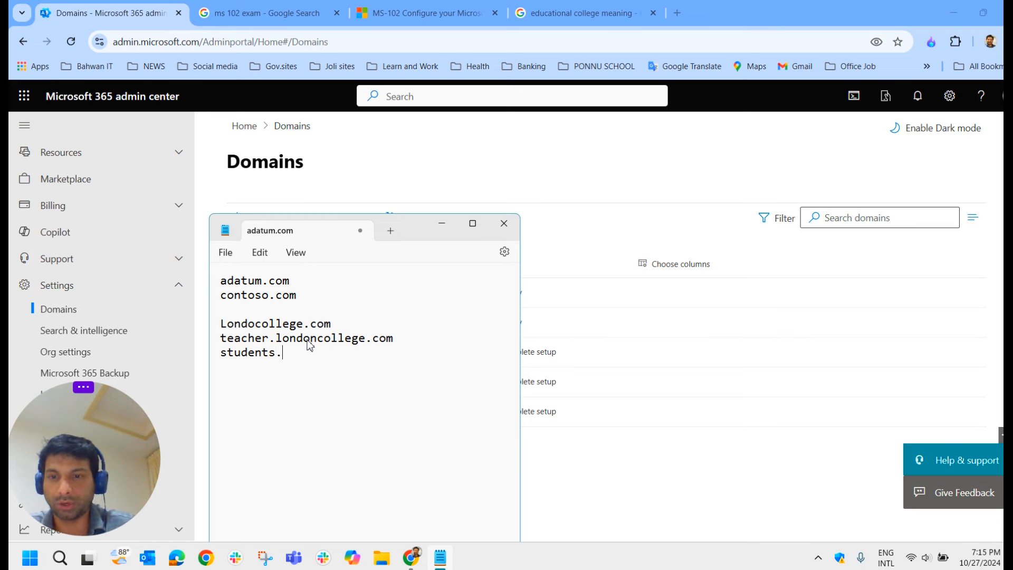
text(loanon.college.com)
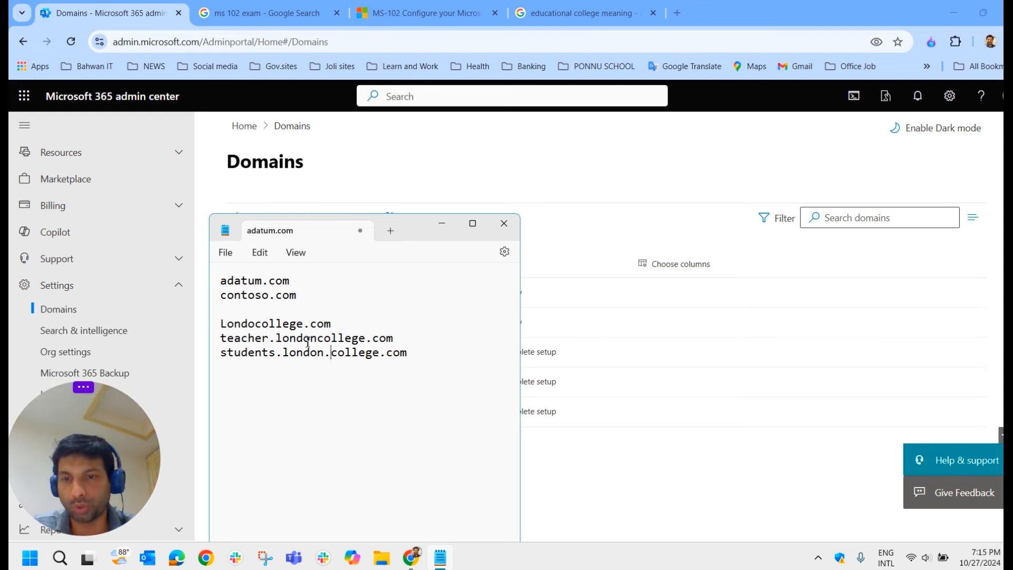
Step: Review the college domain with its teacher and student subdomains in the notes, and return to the Domains page
drag(341, 324, 222, 342)
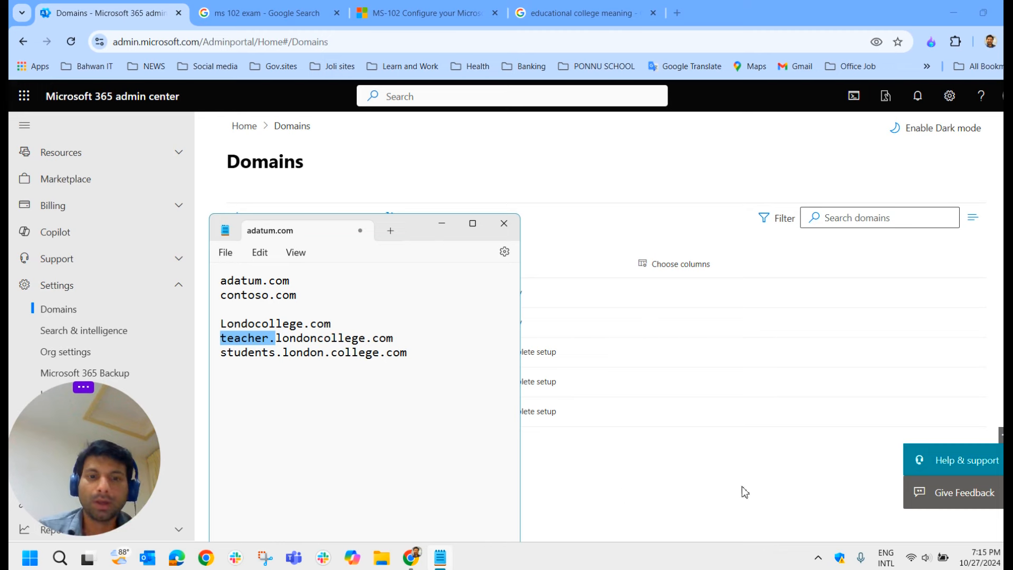
click(443, 223)
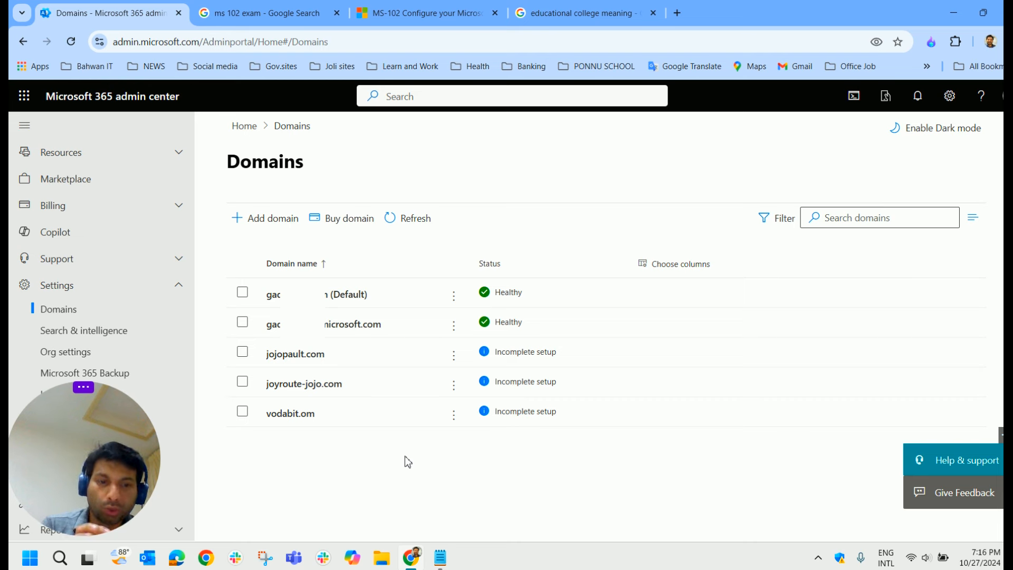
click(440, 557)
drag(339, 323, 222, 324)
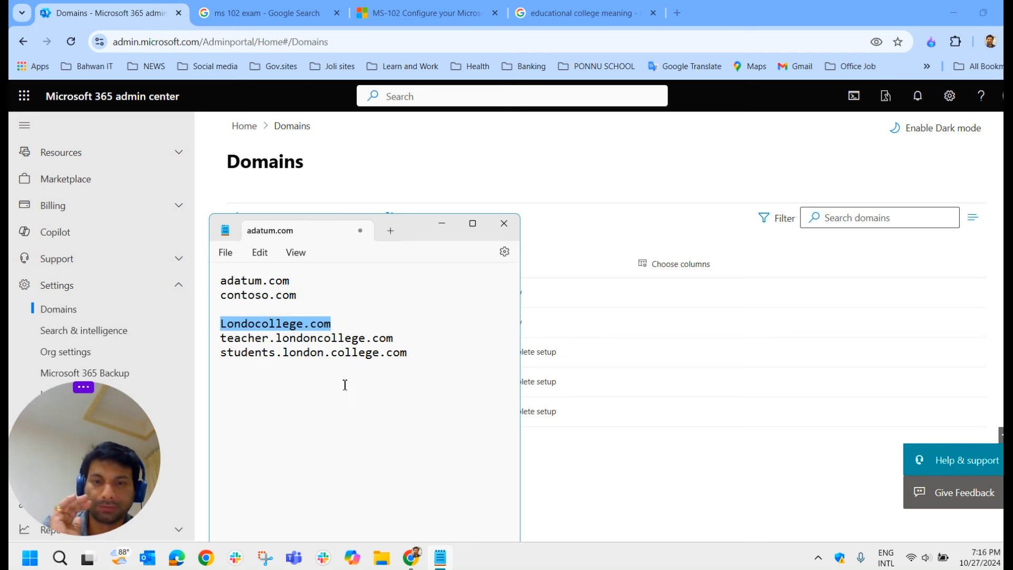
drag(396, 339, 220, 346)
click(296, 380)
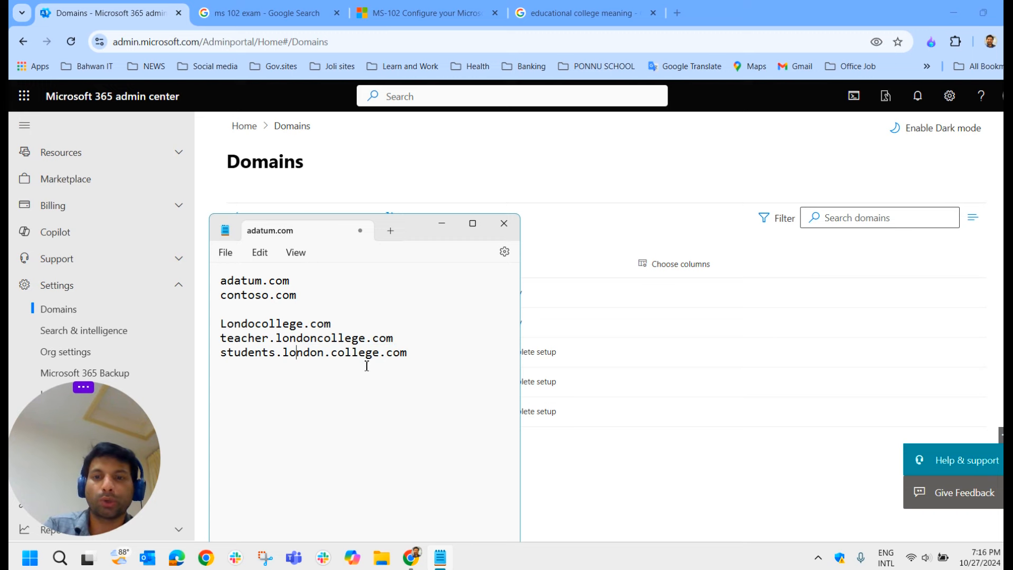
drag(402, 355, 225, 356)
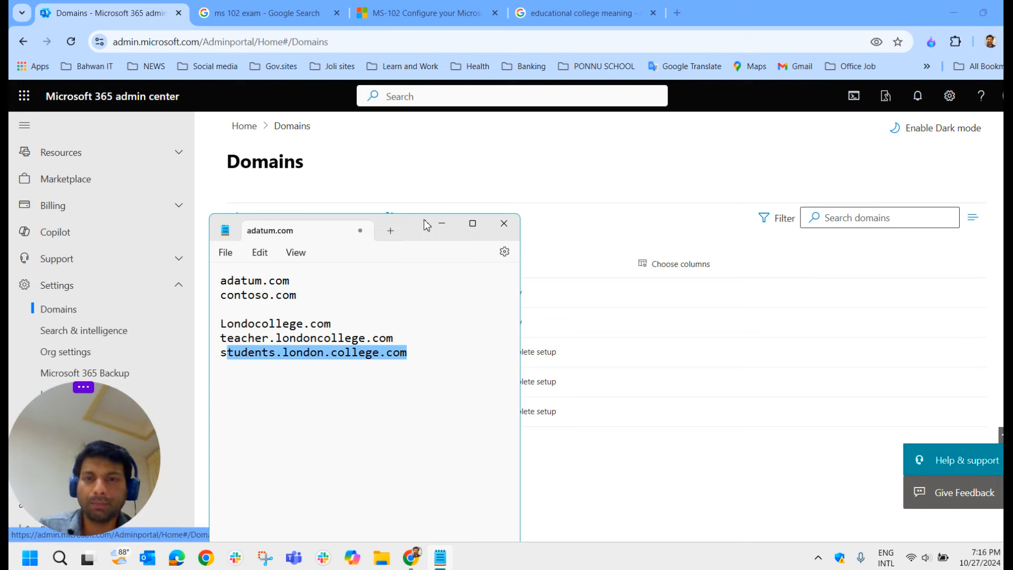
click(442, 223)
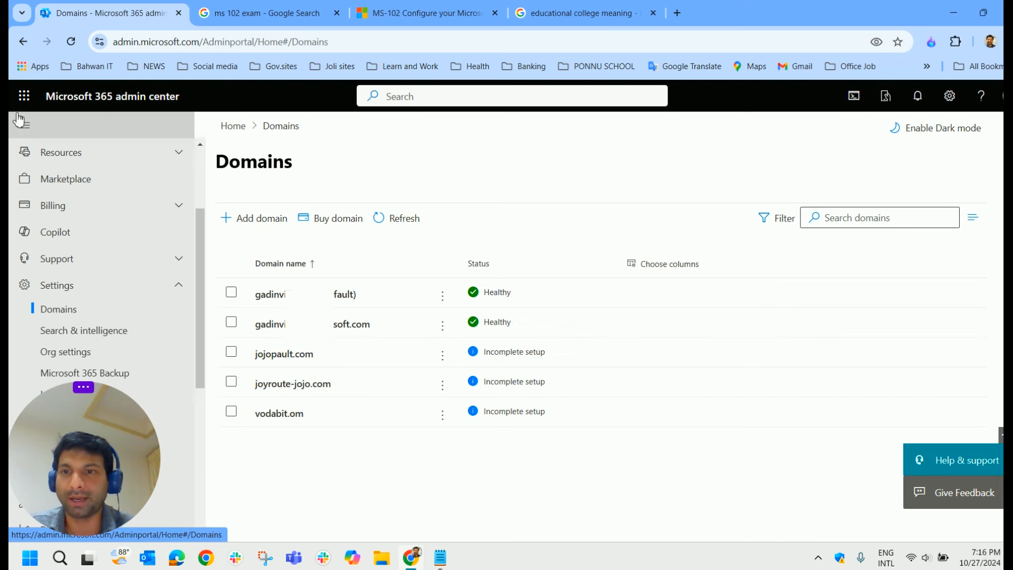
Step: Start adding a domain to the tenant and enter joyroute-jojo as the domain name
click(266, 225)
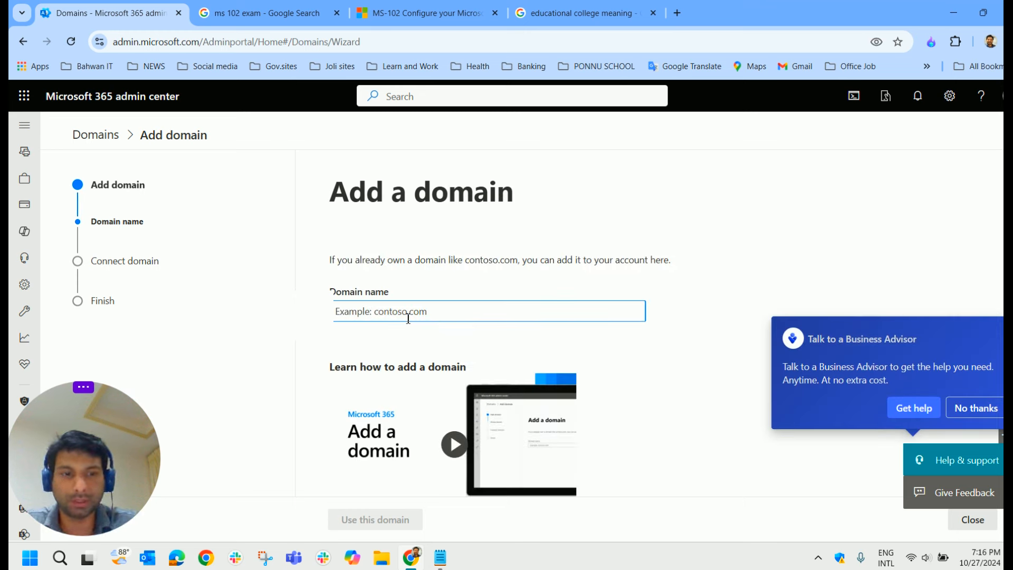
text(joyroute-jojo)
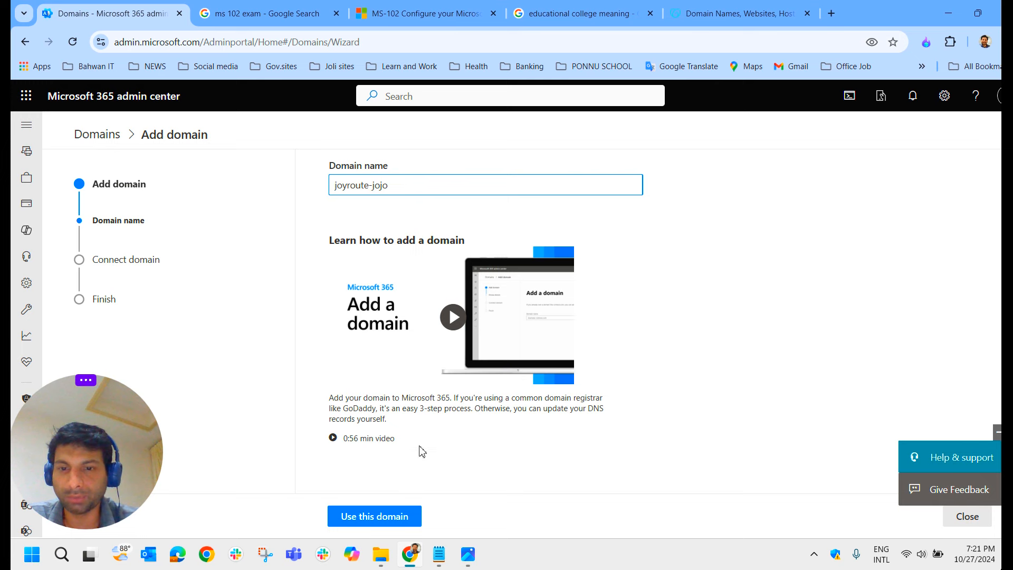
scroll(447, 368, up, 3)
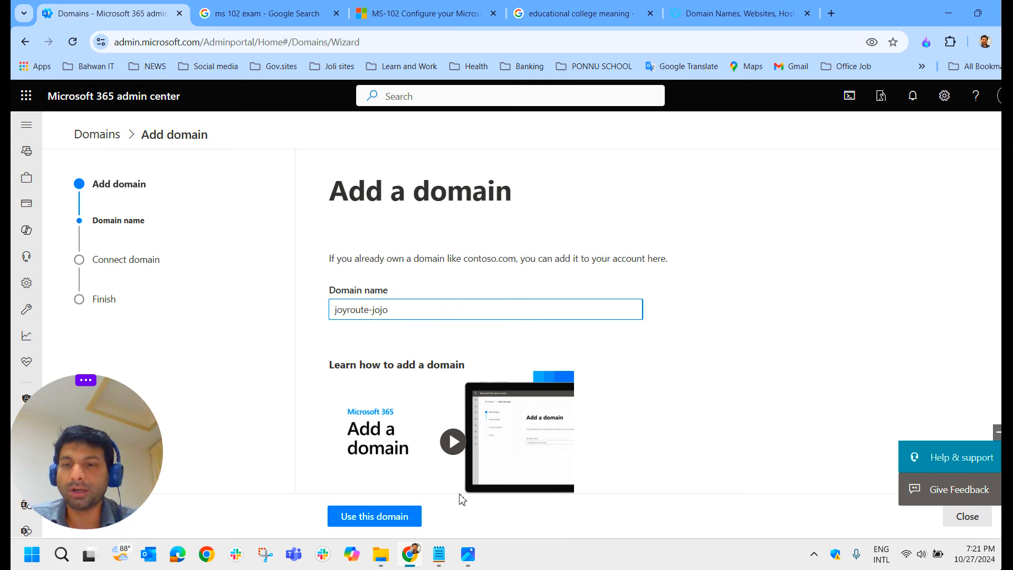
Step: Review the list of domain registrars in the Notepad notes, from GoDaddy to Cloudflare Registrar, and return to the domain wizard
click(439, 554)
drag(269, 422, 220, 424)
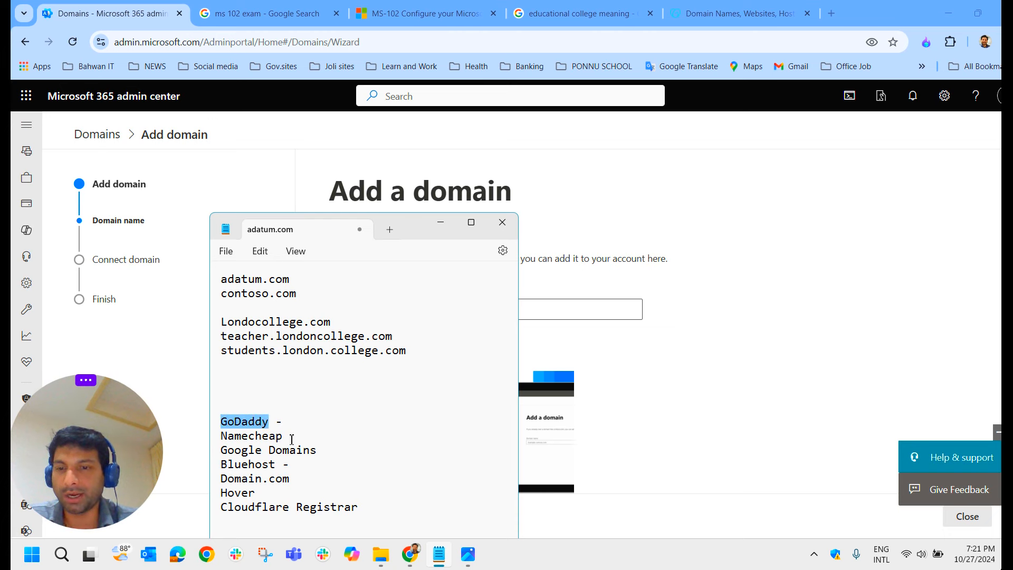
drag(292, 439, 222, 432)
drag(317, 450, 217, 468)
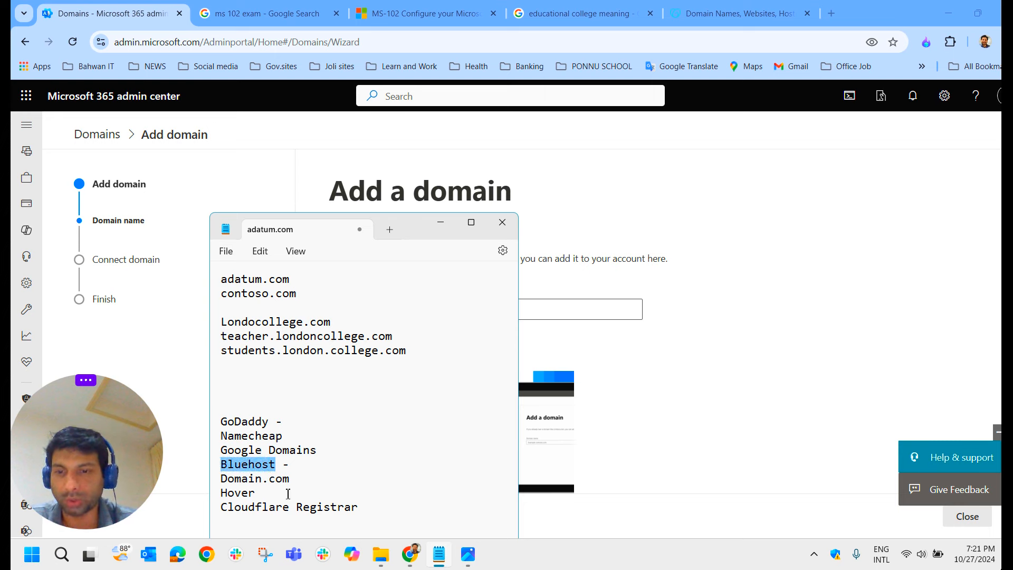
drag(369, 513, 207, 429)
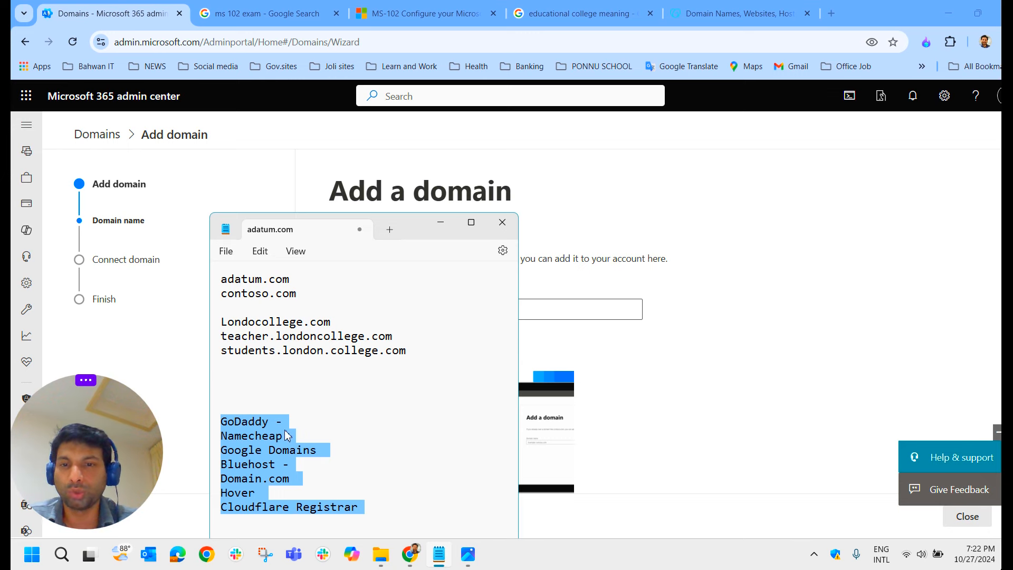
click(331, 421)
click(441, 222)
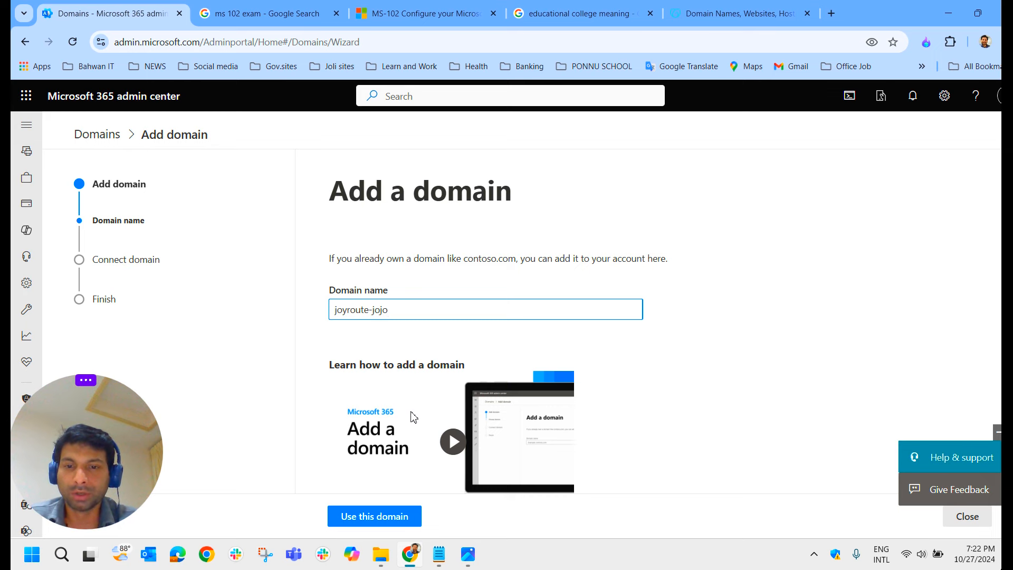
Step: Look at the GoDaddy website as an example registrar and return to the domain wizard
scroll(412, 415, down, 1)
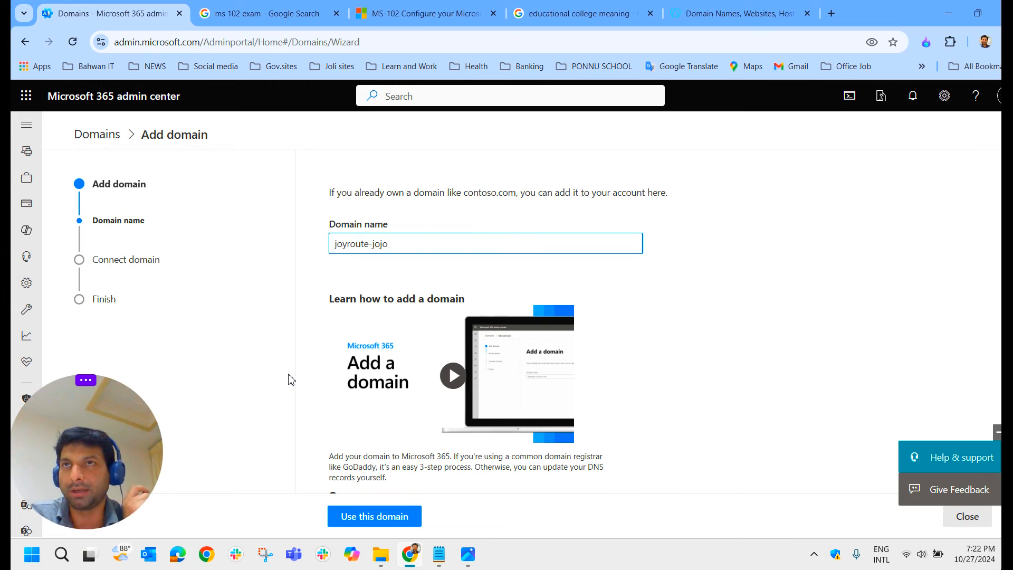
click(710, 16)
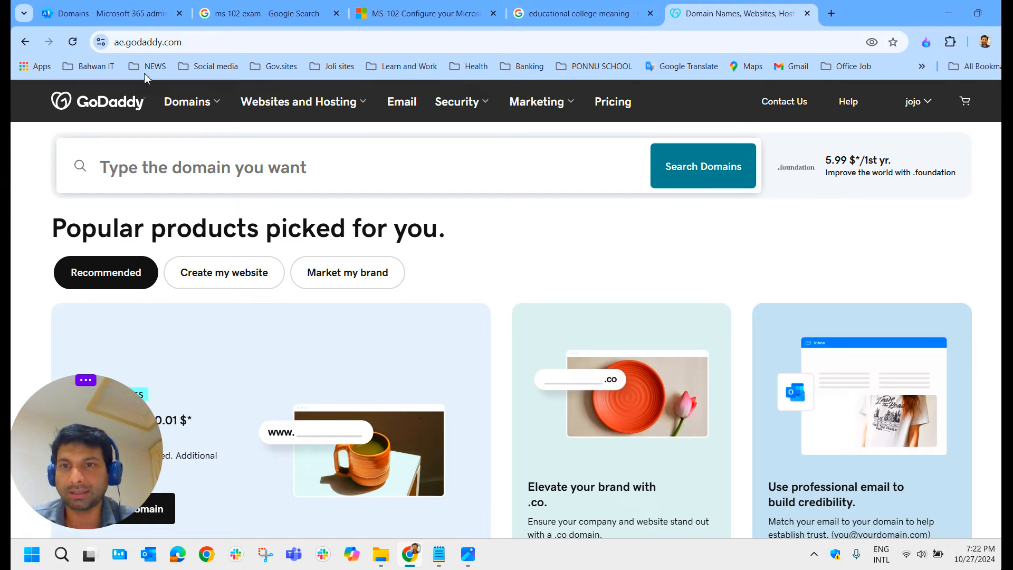
click(111, 13)
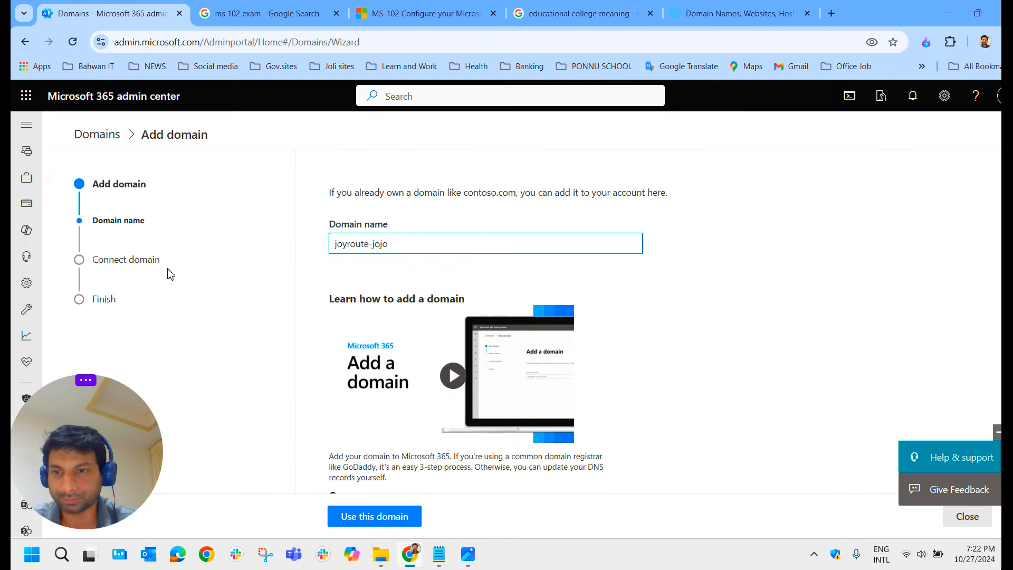
Step: Complete the domain name as joyroute-jojo.com and submit it to be used for the tenant
click(385, 521)
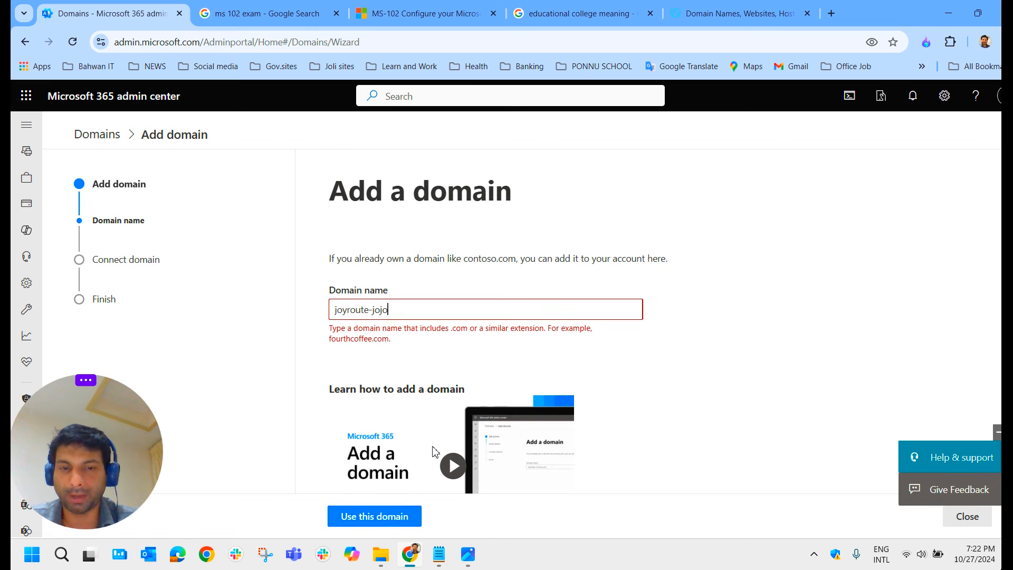
text(.)
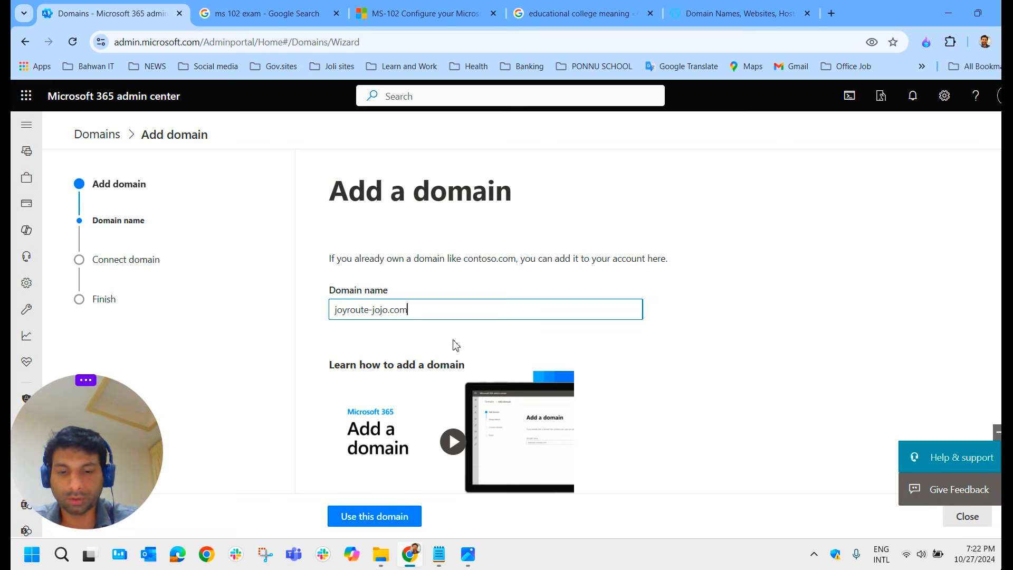
text(com)
scroll(475, 280, down, 3)
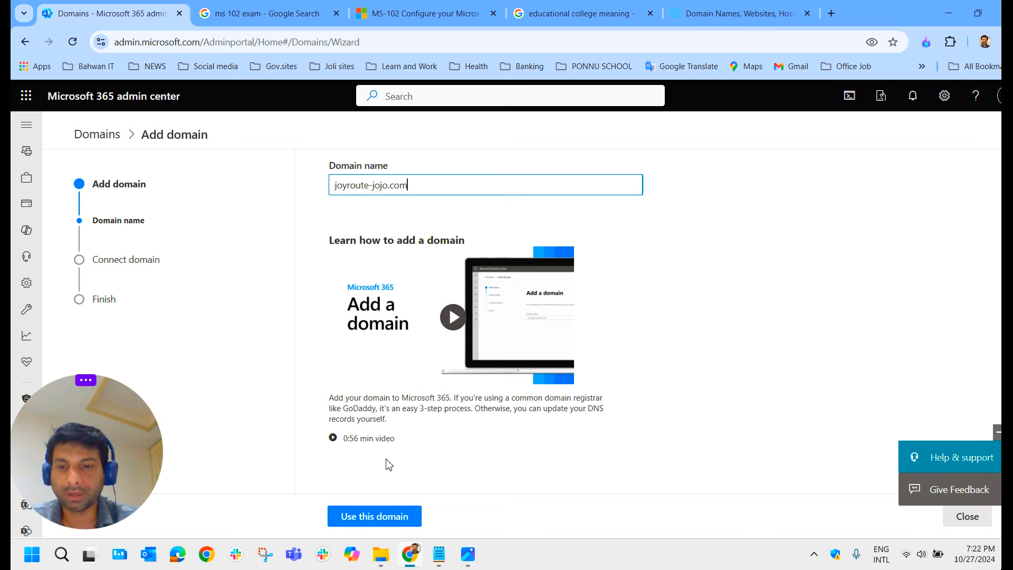
click(378, 516)
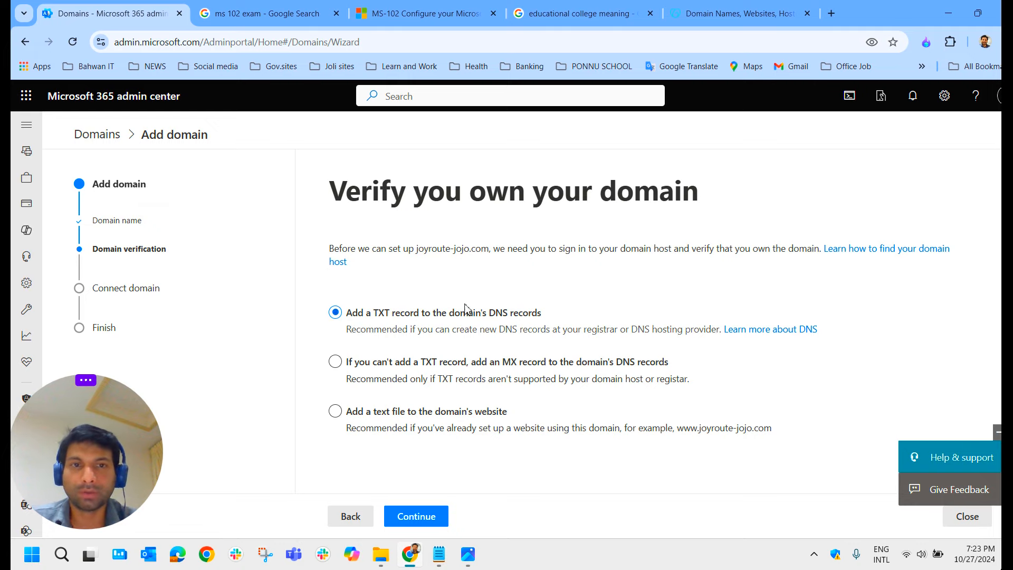
Step: Check the GoDaddy site and the go daddy.jpg image for where DNS records are added, and return to the domain wizard
click(730, 21)
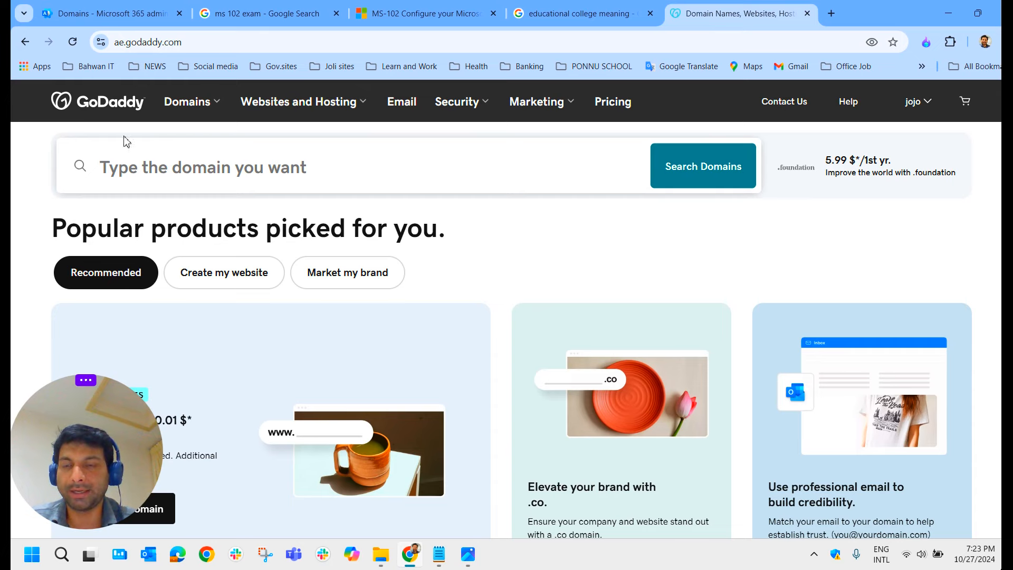
click(468, 554)
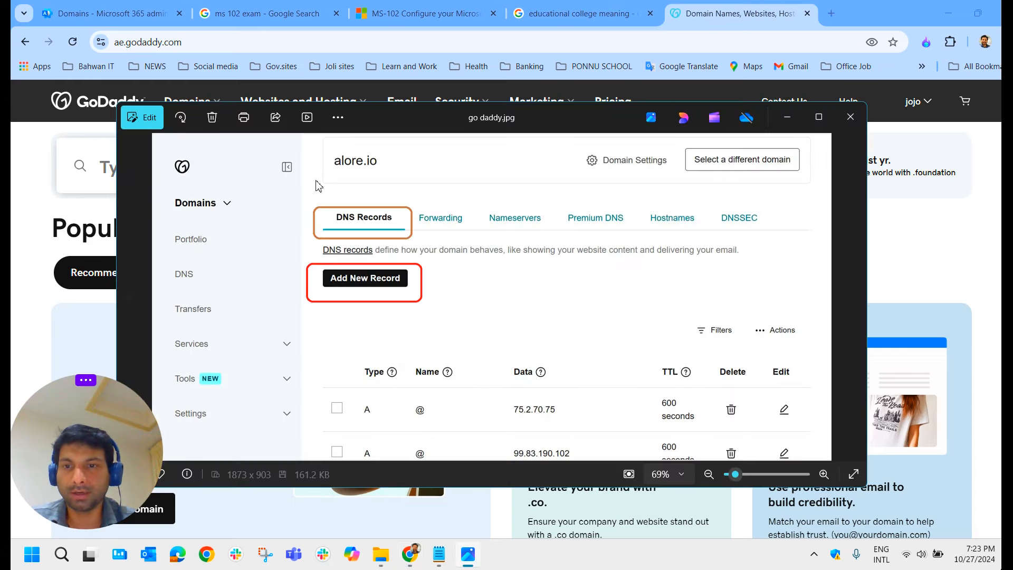
click(819, 117)
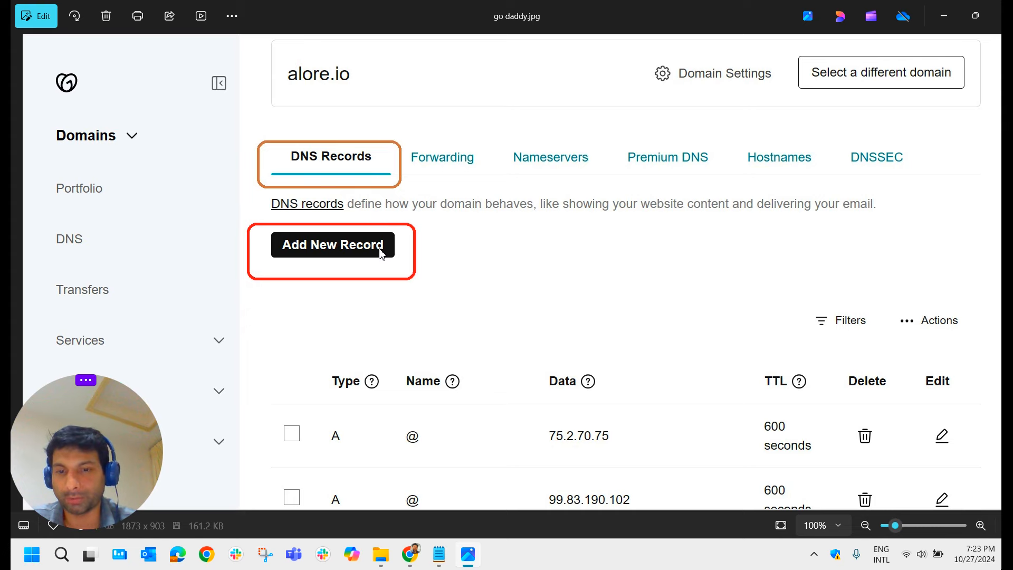
click(414, 558)
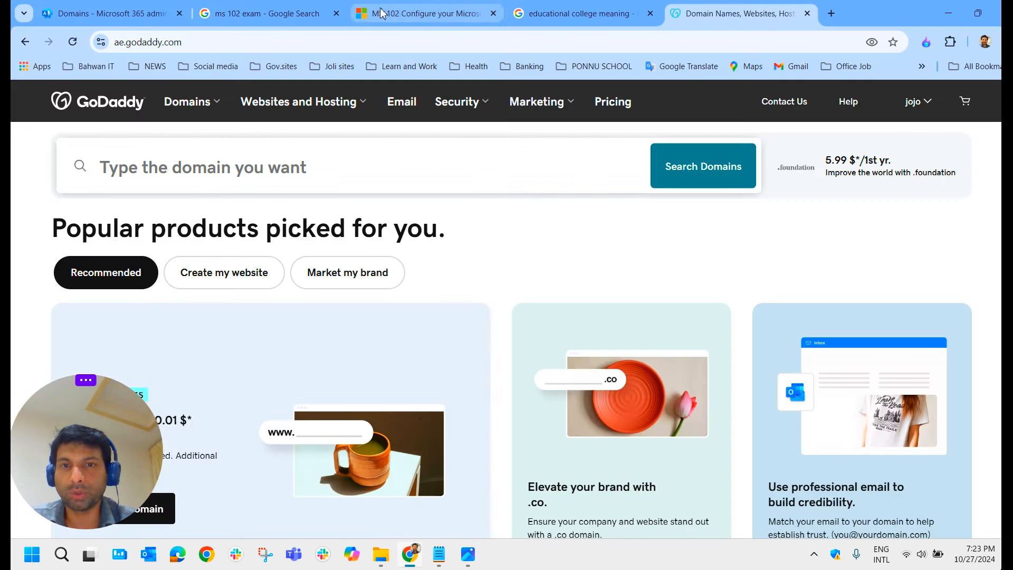
click(111, 13)
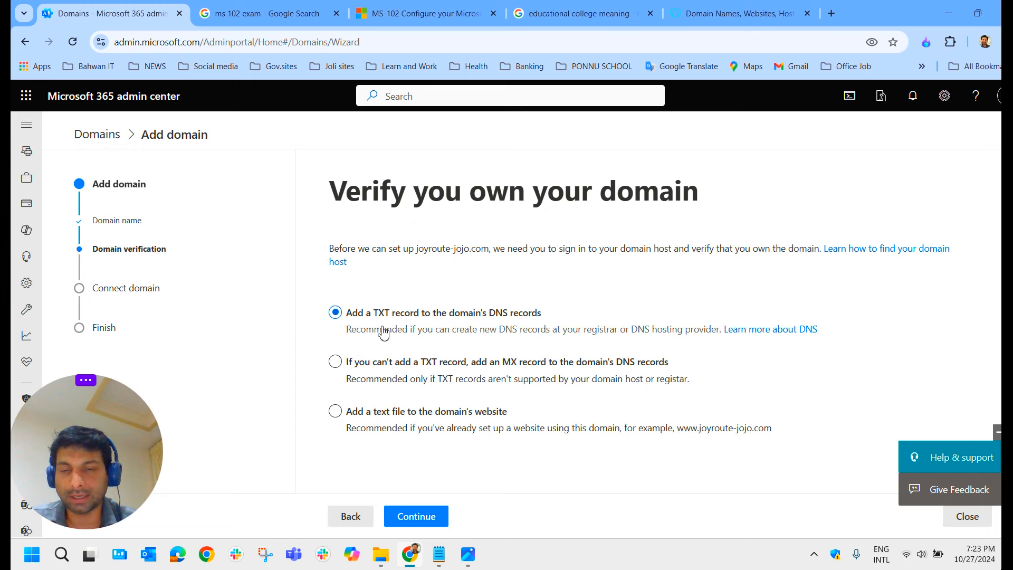
Step: Proceed with the TXT record verification method and compare the TXT name, value and TTL with the DNS record columns in the GoDaddy image
click(414, 517)
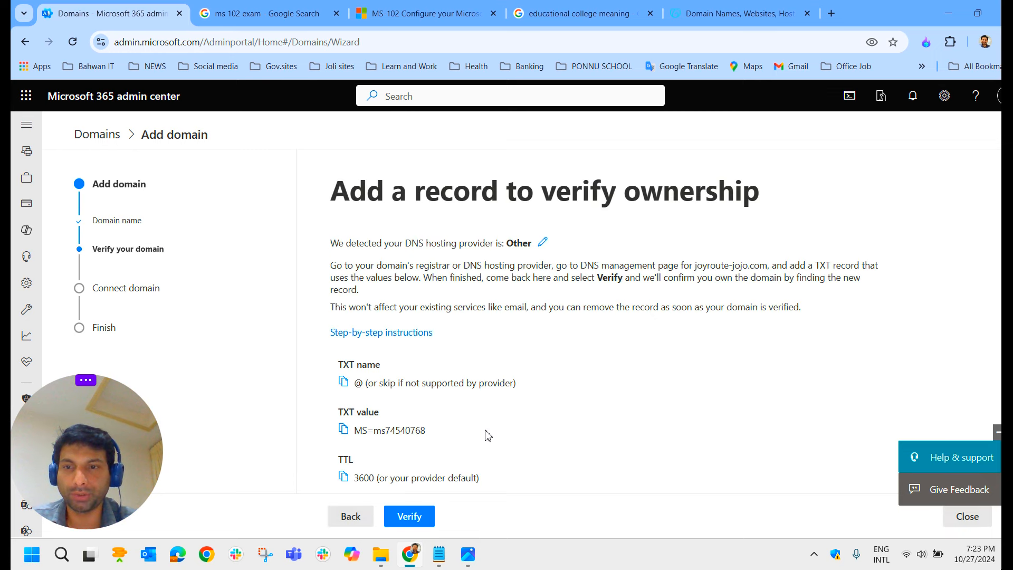
scroll(451, 369, down, 2)
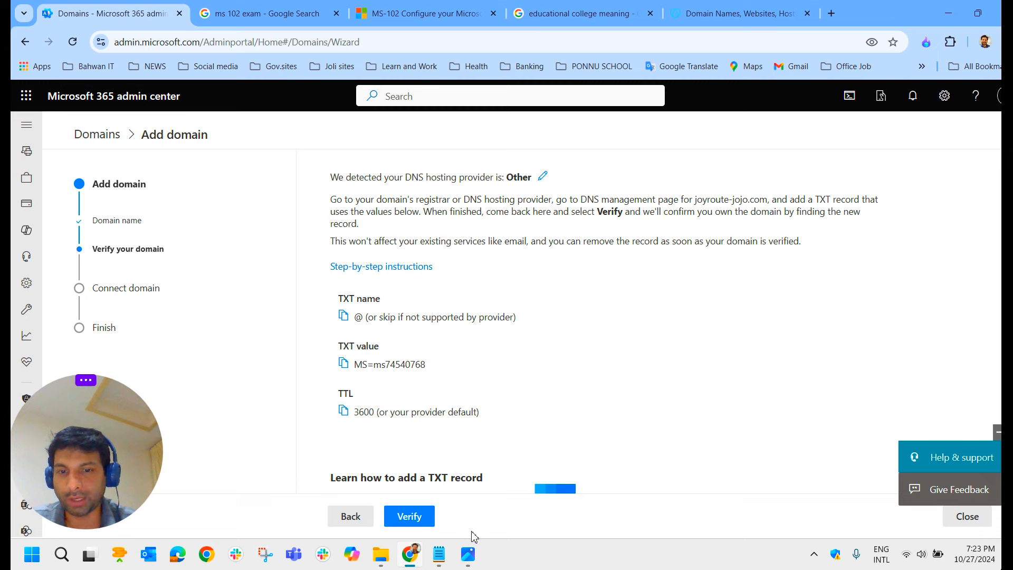
click(468, 554)
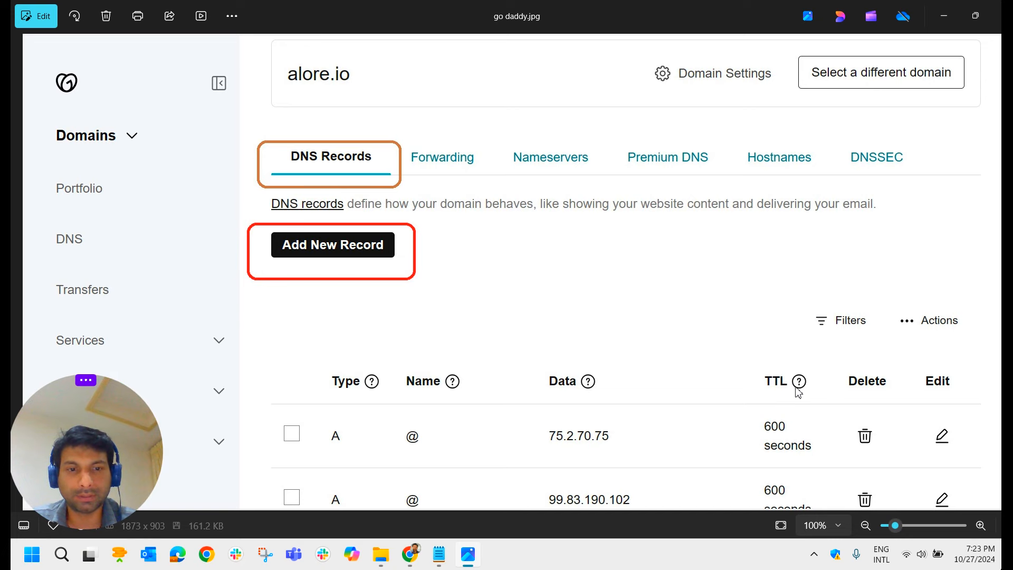
click(942, 18)
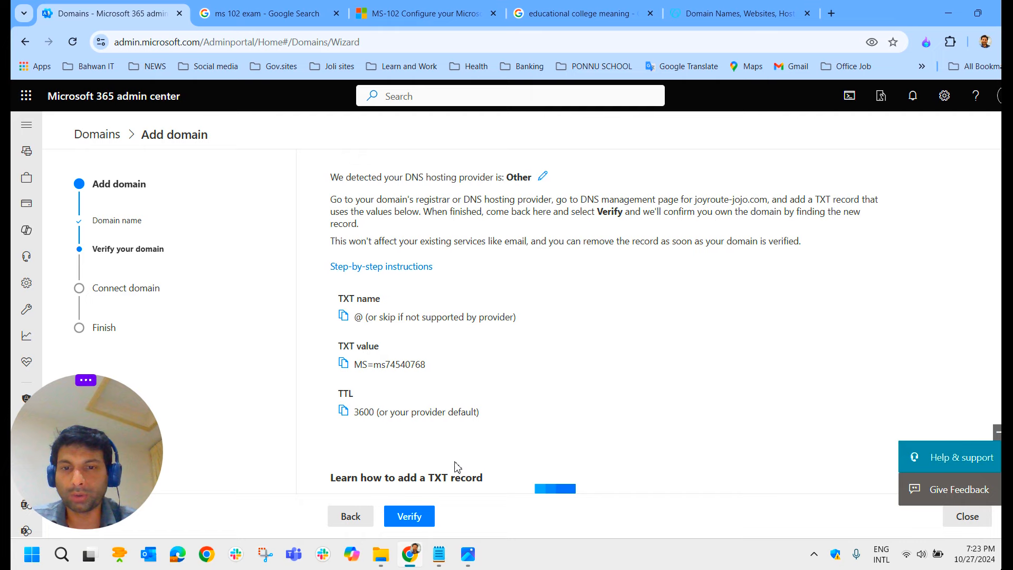
Step: Recheck the Add New Record option in the GoDaddy image, and try to verify ownership of joyroute-jojo.com in the domain wizard
click(471, 561)
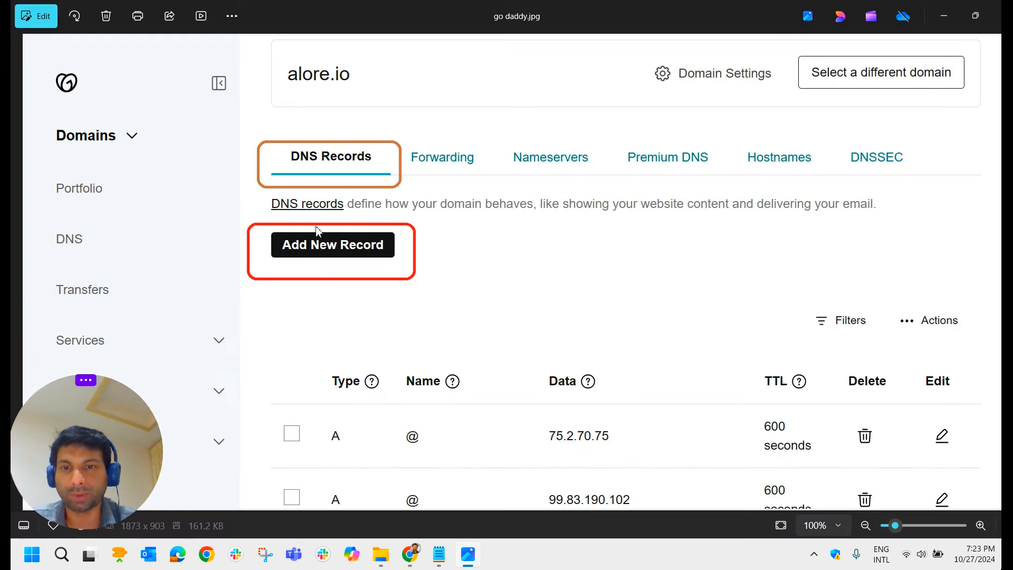
click(949, 21)
scroll(364, 389, down, 1)
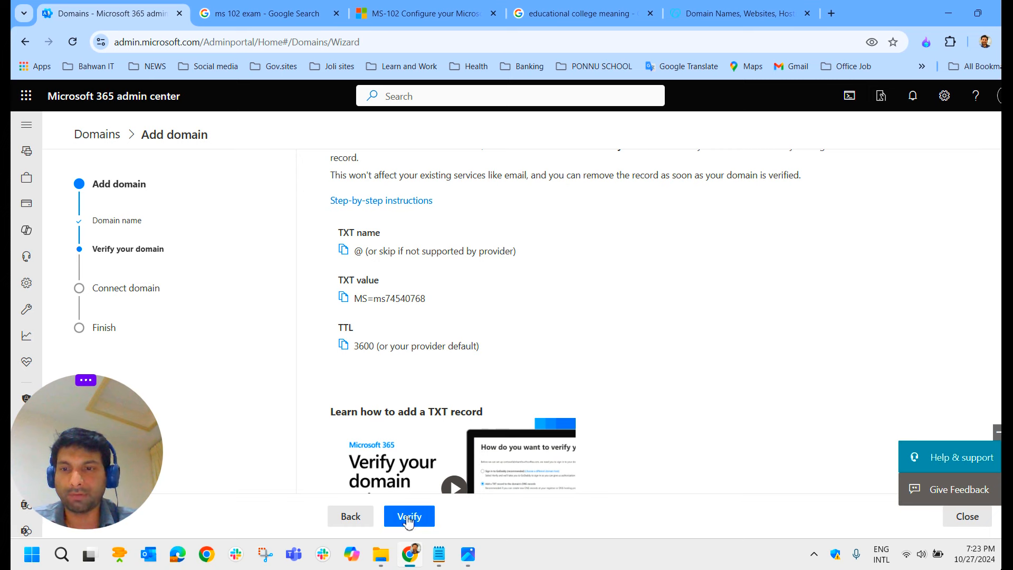
click(409, 517)
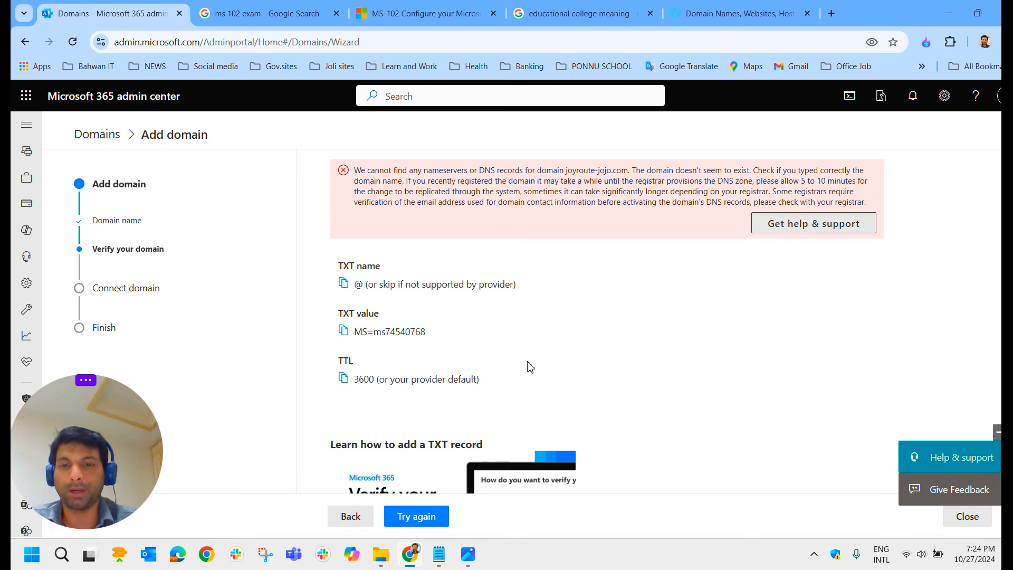
key(alt+Tab)
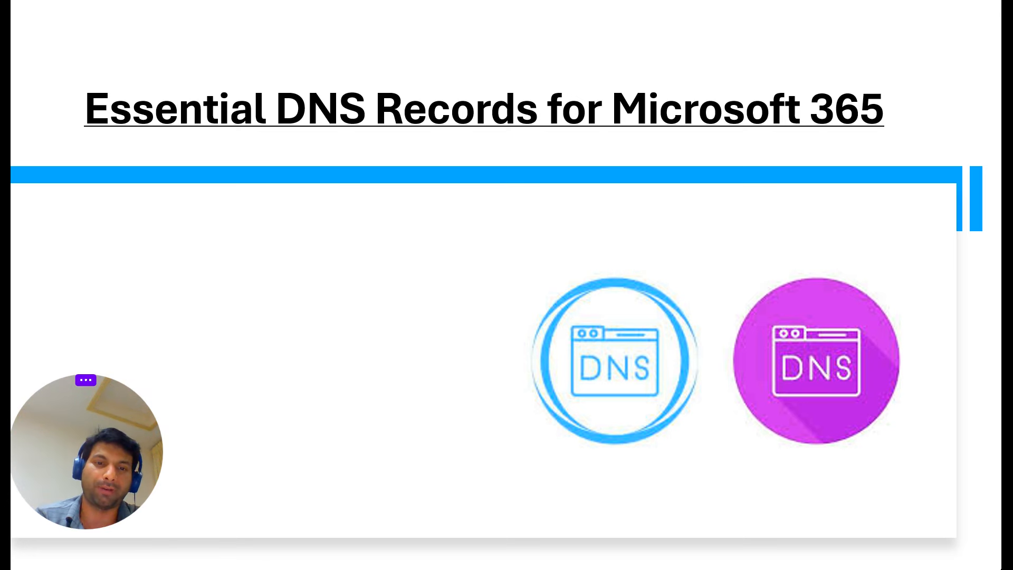
key(Right)
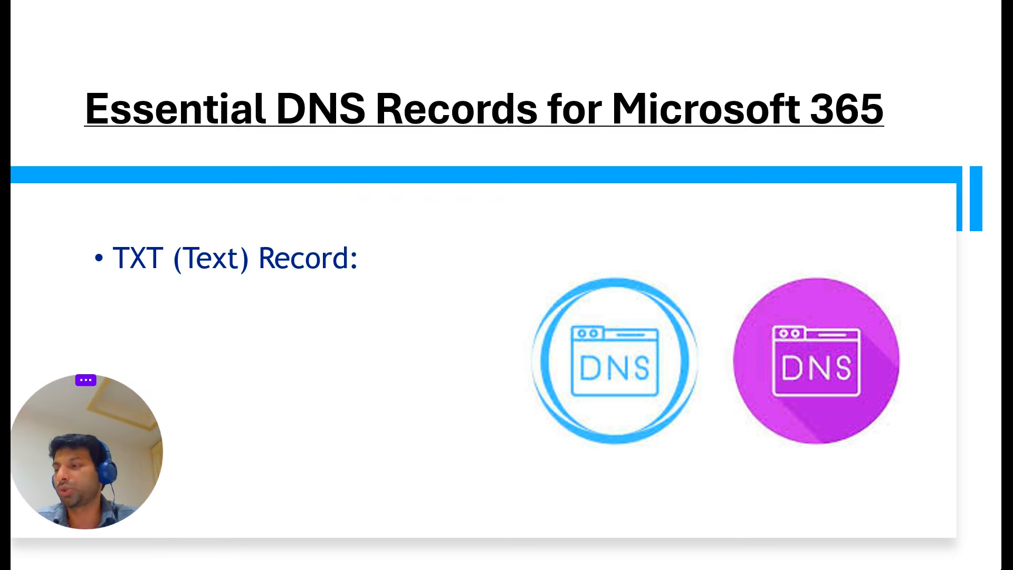